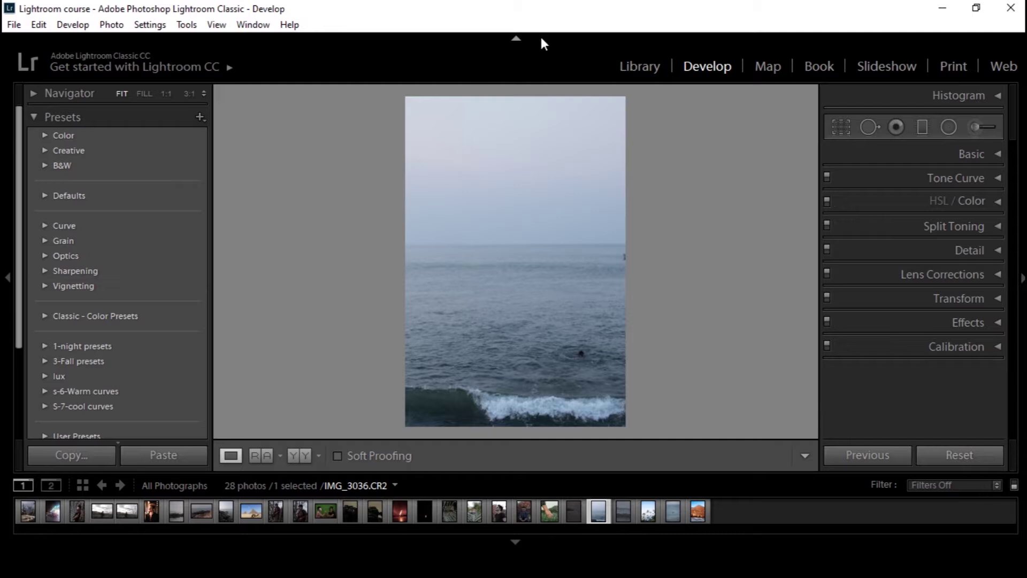
Load the wave seascape IMG_3304.CR2 from the filmstrip and bring up the Crop Overlay.
left_click(624, 511)
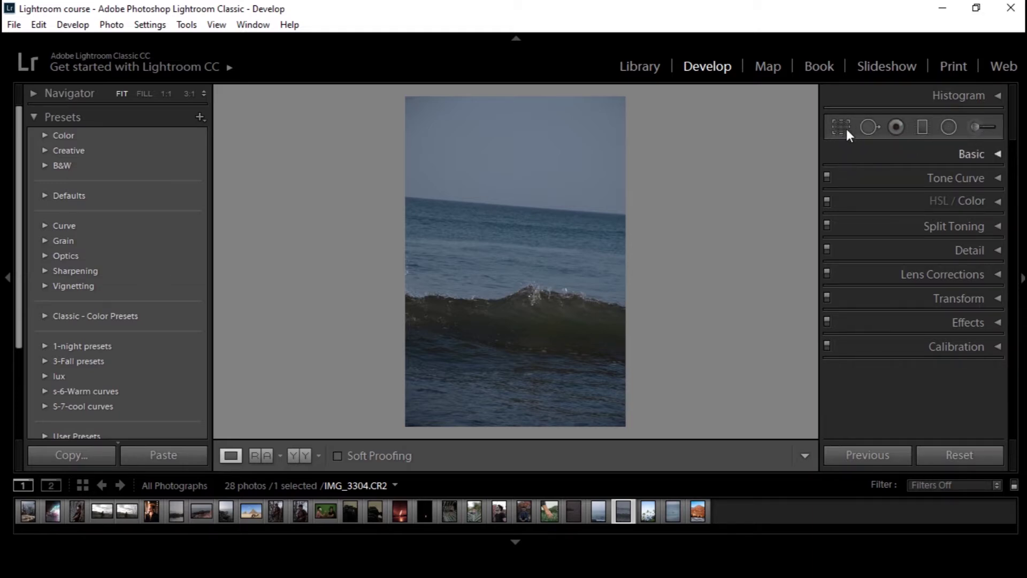
left_click(847, 127)
Drag the crop box corners and edges to try tighter framings around the sea.
left_click_drag(627, 95, 602, 172)
left_click_drag(402, 95, 431, 137)
mouse_move(478, 210)
left_mouse_down()
mouse_move(532, 276)
mouse_move(607, 404)
mouse_move(560, 240)
left_mouse_up()
mouse_move(415, 111)
left_mouse_down()
mouse_move(428, 144)
mouse_move(390, 93)
left_mouse_up()
mouse_move(409, 266)
left_mouse_down()
mouse_move(470, 264)
mouse_move(457, 264)
left_mouse_up()
mouse_move(412, 110)
left_mouse_down()
mouse_move(447, 116)
mouse_move(390, 129)
left_mouse_up()
mouse_move(592, 269)
left_mouse_down()
mouse_move(541, 309)
mouse_move(555, 454)
left_mouse_up()
mouse_move(513, 93)
left_mouse_down()
mouse_move(514, 143)
mouse_move(524, 62)
left_mouse_up()
left_click_drag(633, 270, 649, 263)
Draw a smaller crop rectangle over the sea with the Crop Frame tool.
left_click(835, 182)
left_click_drag(430, 124, 607, 388)
left_click_drag(606, 389, 608, 390)
left_click(835, 182)
Redraw the crop, flip its orientation with X, and resize its edges to full height.
mouse_move(441, 120)
left_mouse_down()
mouse_move(496, 230)
mouse_move(614, 354)
mouse_move(554, 235)
left_mouse_up()
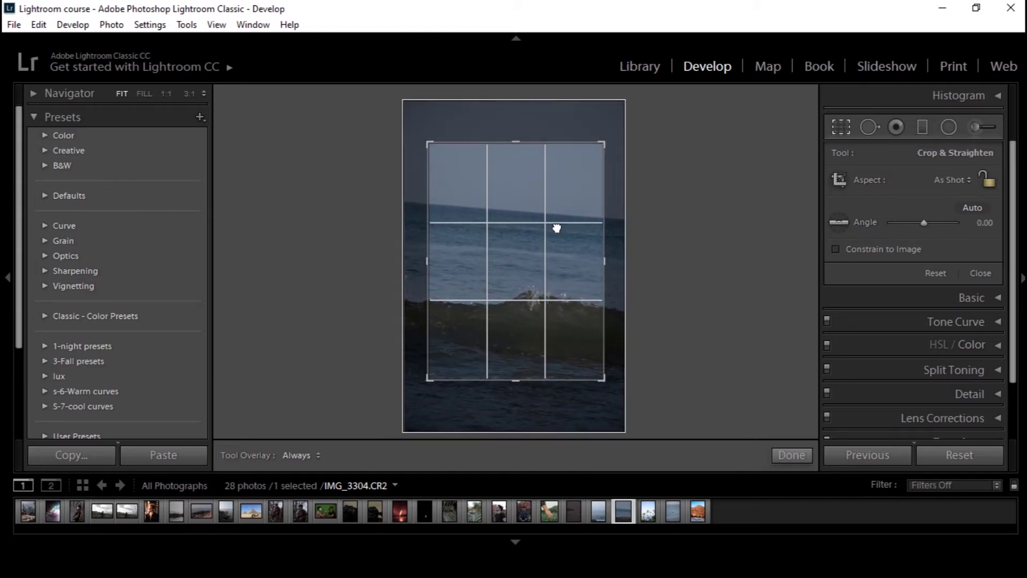
key("x")
left_click_drag(559, 266, 557, 282)
left_click_drag(523, 185, 530, 143)
left_click_drag(516, 362, 516, 481)
left_click_drag(627, 266, 542, 265)
left_click_drag(517, 97, 530, 181)
Rotate the photo about 4.9° and set the crop aspect to Original.
left_click_drag(579, 240, 667, 204)
left_click(951, 180)
left_click(848, 215)
Reset the rotation to straight, then try 1 x 1 and As Shot aspect ratios.
left_click(948, 182)
left_click(874, 232)
key("ctrl+alt+r")
left_click(946, 180)
left_click(849, 257)
left_click(956, 176)
left_click(932, 198)
left_click(953, 180)
Enter a custom 9 x 10 aspect ratio and confirm it.
left_click(880, 399)
left_click_drag(573, 219, 682, 153)
type("9")
left_click(690, 190)
type("10")
left_click_drag(679, 155, 724, 142)
left_click(683, 210)
Apply the 9 x 10 ratio, then switch the crop back to As Shot.
left_click(958, 180)
left_click(833, 419)
left_click(959, 180)
left_click(876, 201)
left_click(902, 187)
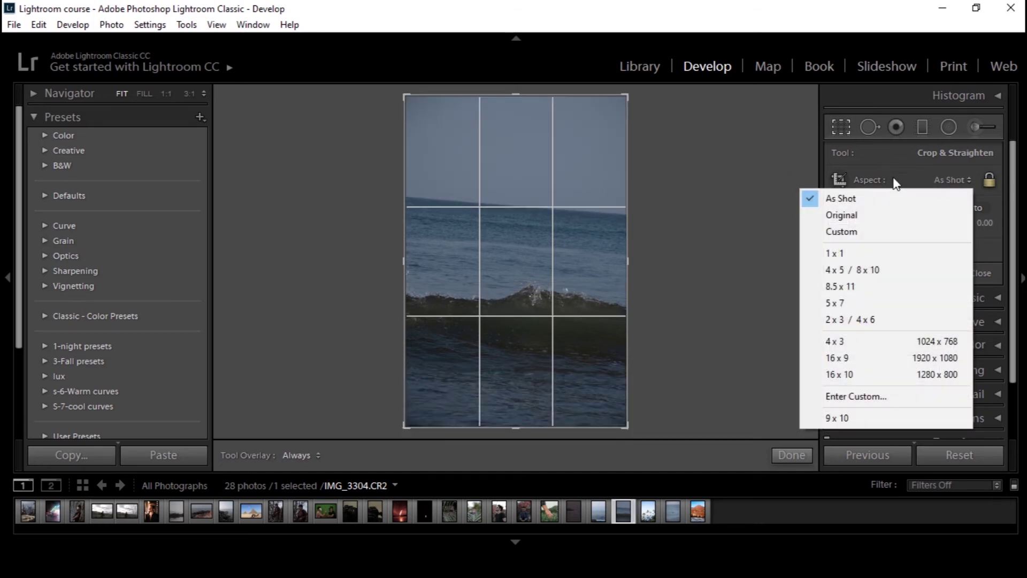
left_click(853, 240)
Rotate the photo about 11 degrees and preview the result outside the crop view.
left_click(841, 128)
left_click(841, 128)
left_click_drag(929, 226, 924, 237)
left_click(801, 454)
Reset the angle to zero and set the crop aspect to Original.
left_click(844, 129)
double_click(920, 225)
left_click(955, 181)
left_click(851, 215)
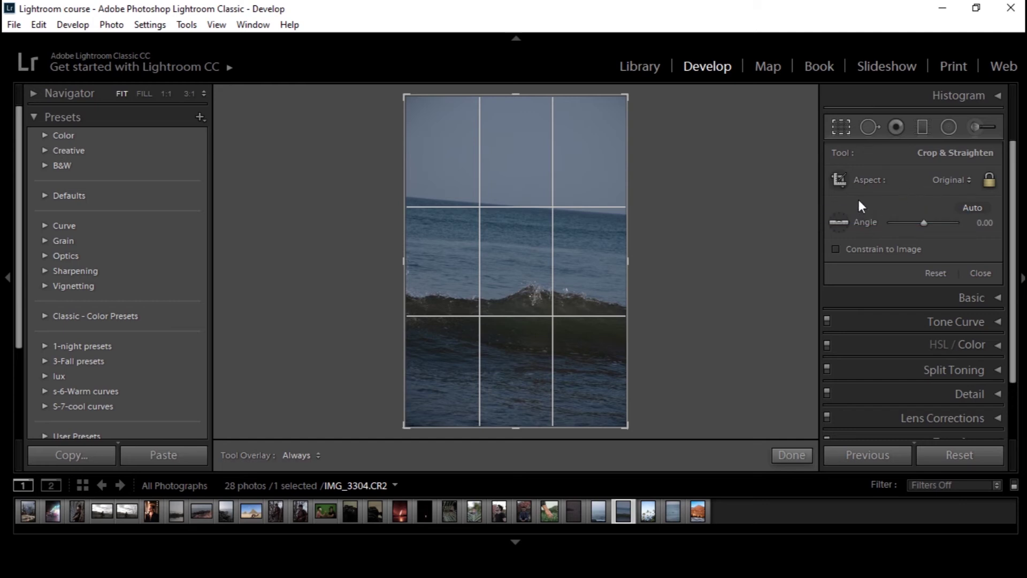
Level the horizon by tracing it with the Straighten tool, about −4.6°.
left_click(839, 222)
left_click_drag(405, 194, 651, 219)
left_click_drag(651, 219, 663, 214)
Commit the crop, test a roughly 23° tilt, then reset the Angle slider to 0.00.
left_click(796, 455)
left_click(841, 126)
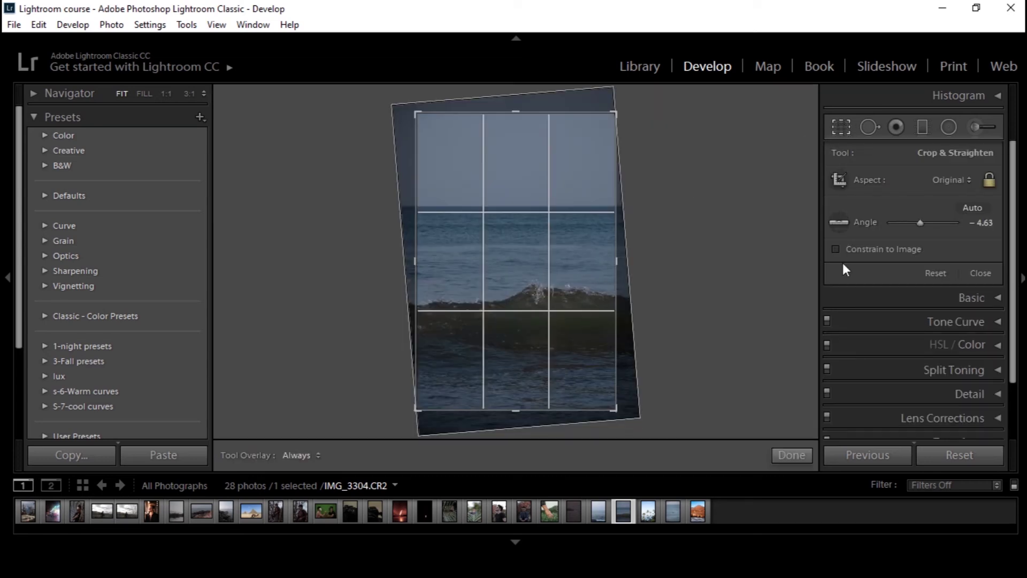
double_click(921, 222)
mouse_move(922, 223)
left_mouse_down()
mouse_move(944, 225)
mouse_move(921, 226)
left_mouse_up()
left_click_drag(923, 227, 899, 227)
double_click(902, 222)
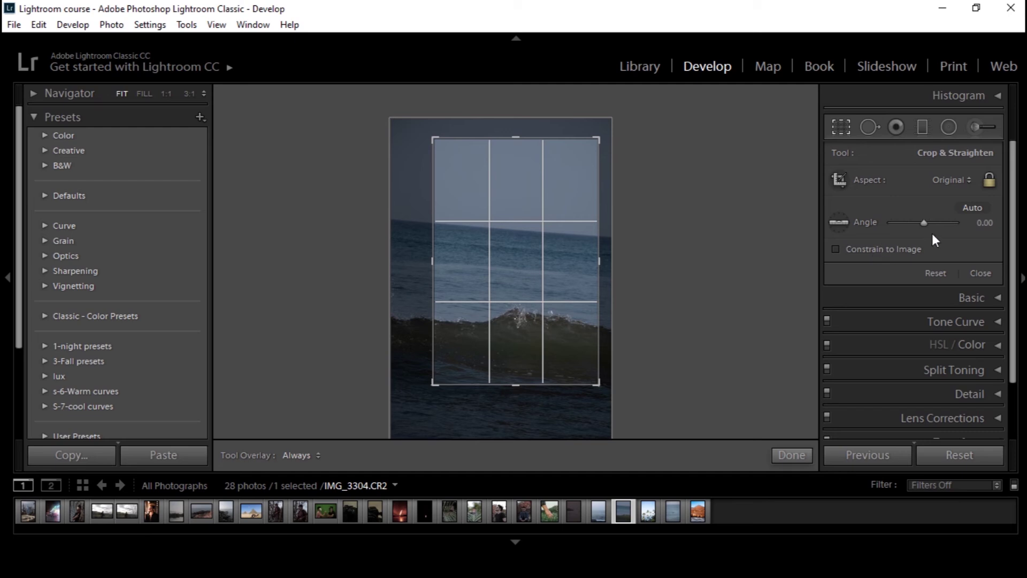
Check Constrain to Image in the Crop & Straighten panel.
left_click(847, 252)
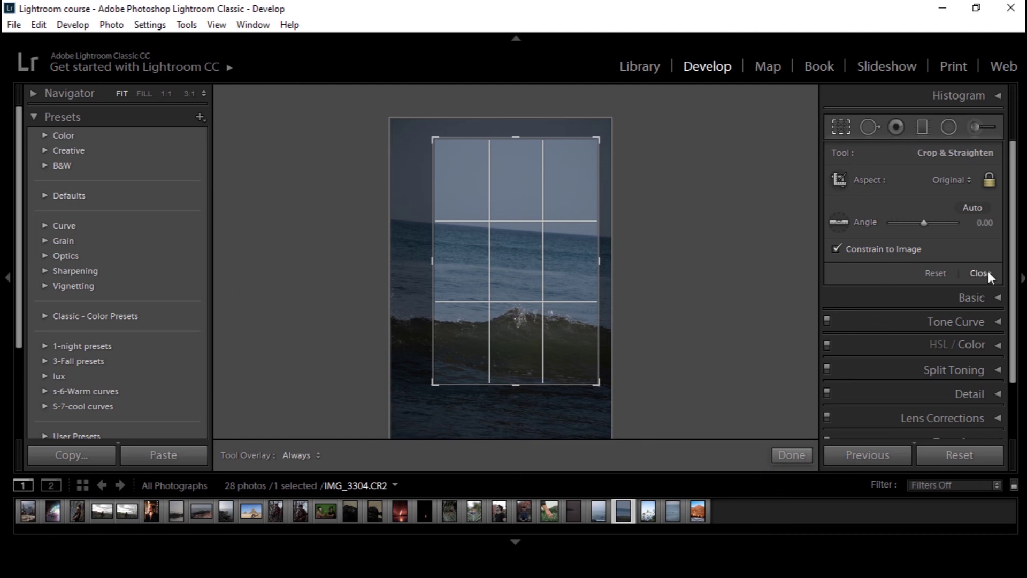